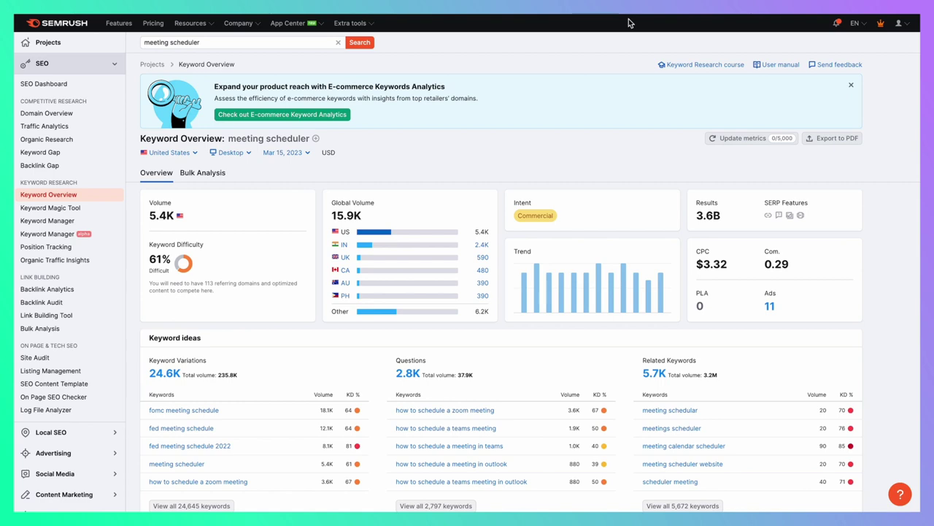
Step: View all 2,797 question keyword ideas, then go to the empty Keyword Gap tool
scroll(630, 22, down, 3)
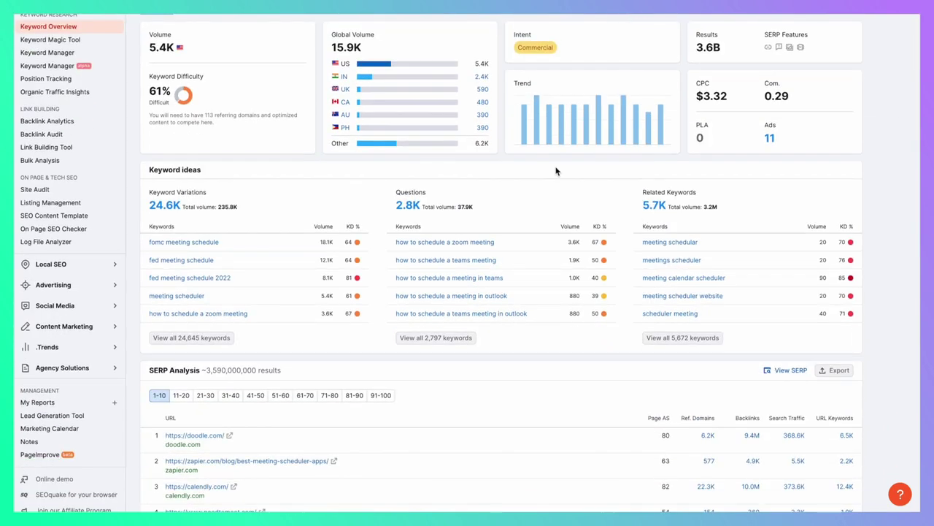
click(427, 340)
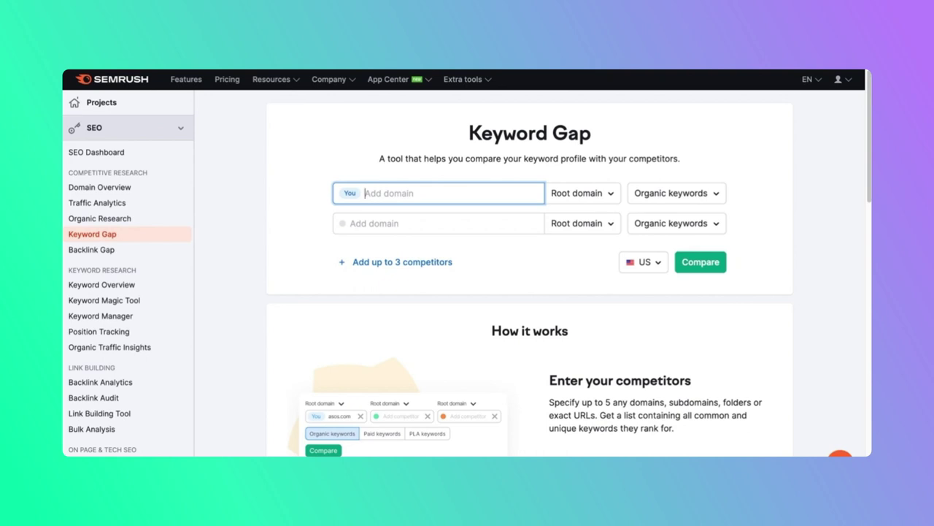
Step: Compare savvycal.com against doodle.com, koalendar.com, calendly.com and chilipiper.com in the US database
text(savvycal.com)
click(432, 273)
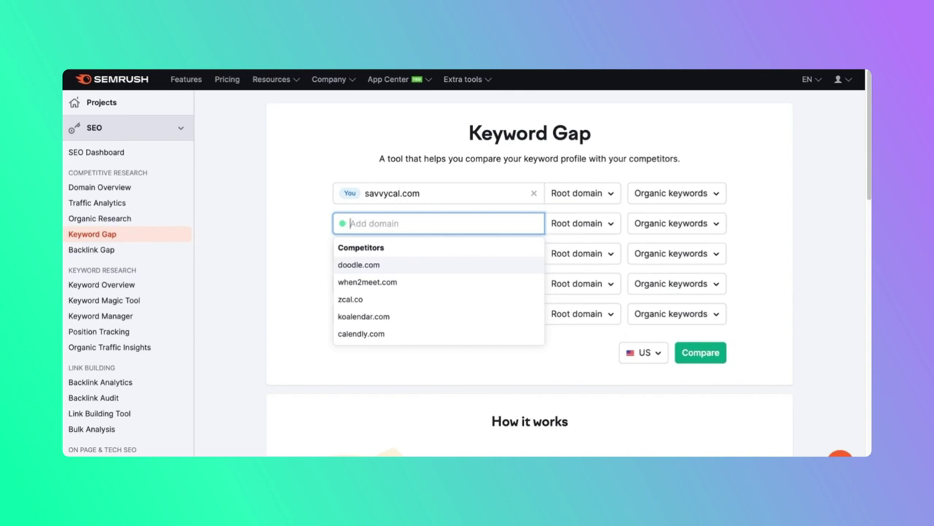
click(391, 267)
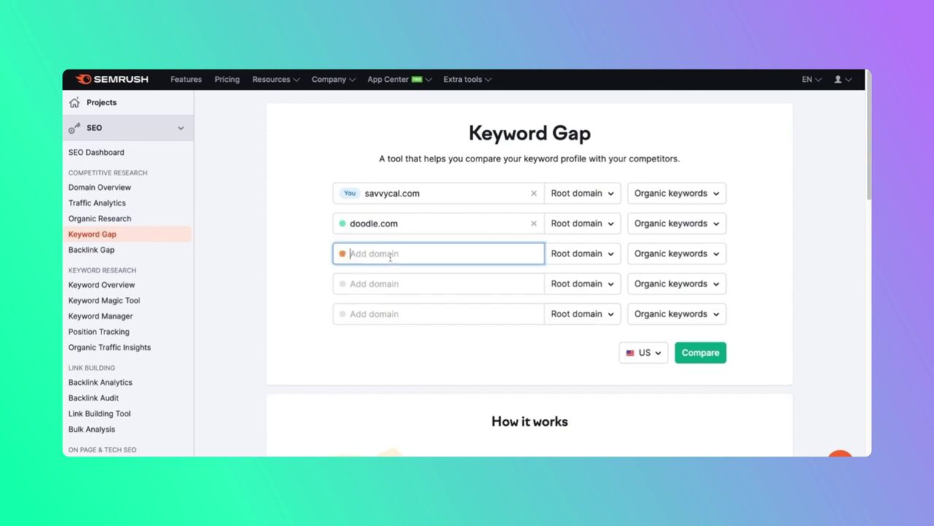
click(379, 333)
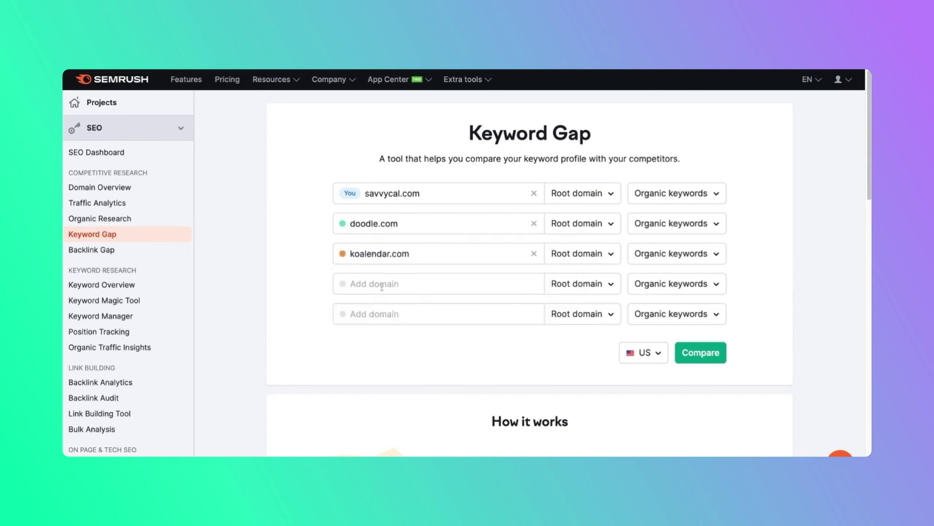
click(363, 361)
text(chili)
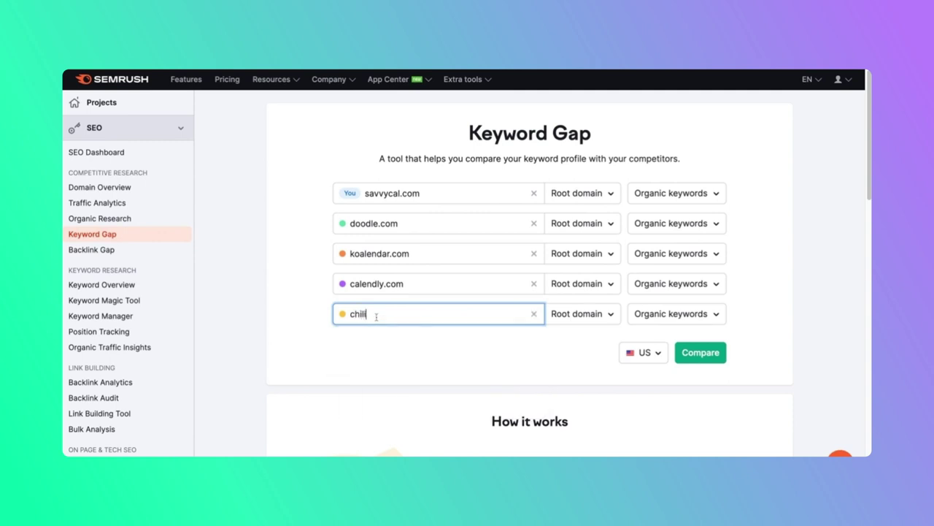
text(piper.com)
click(646, 353)
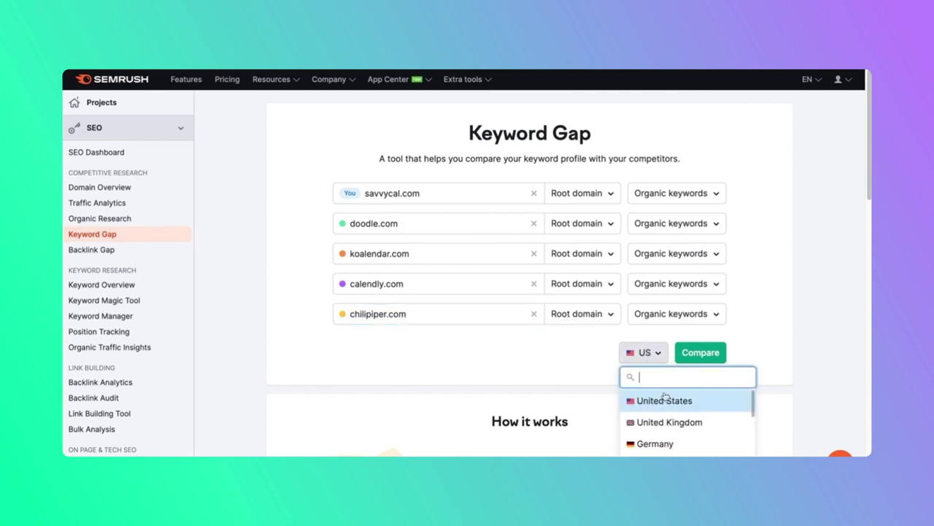
click(718, 354)
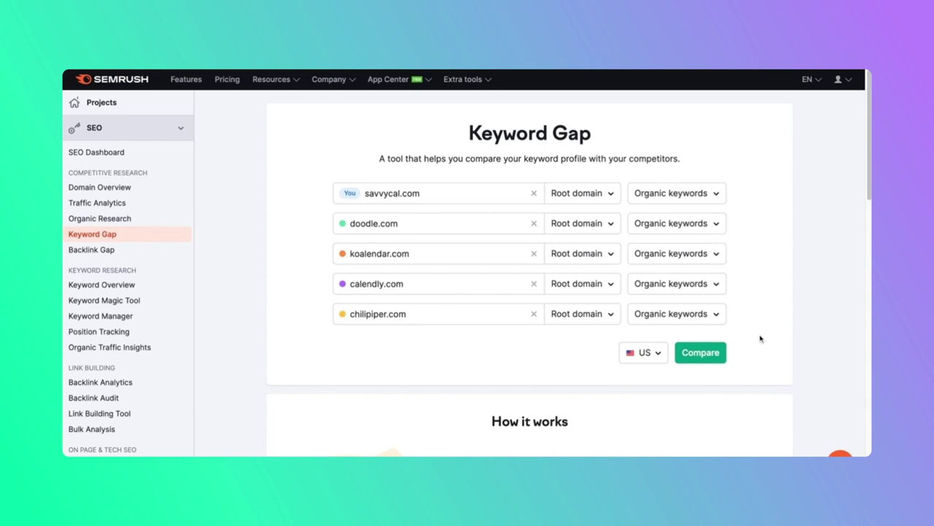
click(709, 352)
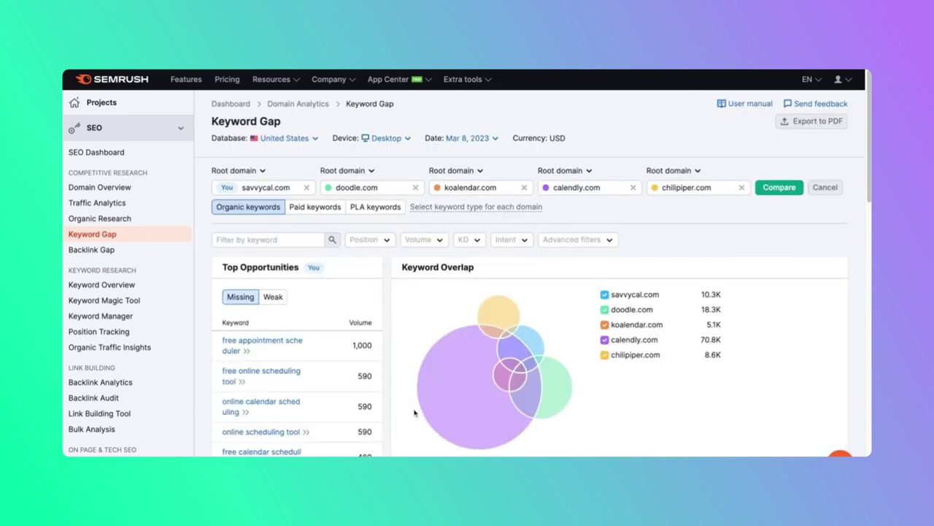
Step: Show the 97 Missing keywords in savvycal.com's keyword details, led by 'free appointment scheduler'
scroll(412, 415, down, 5)
scroll(411, 355, down, 2)
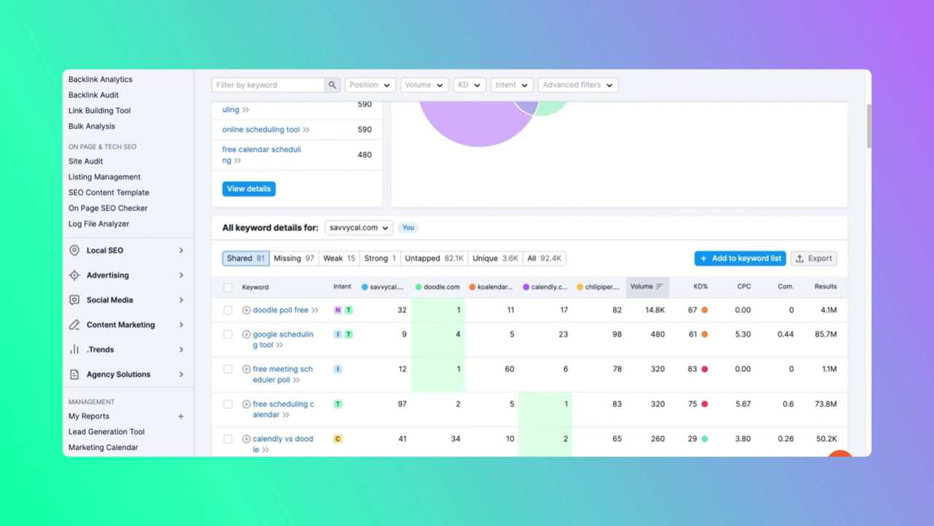
click(296, 261)
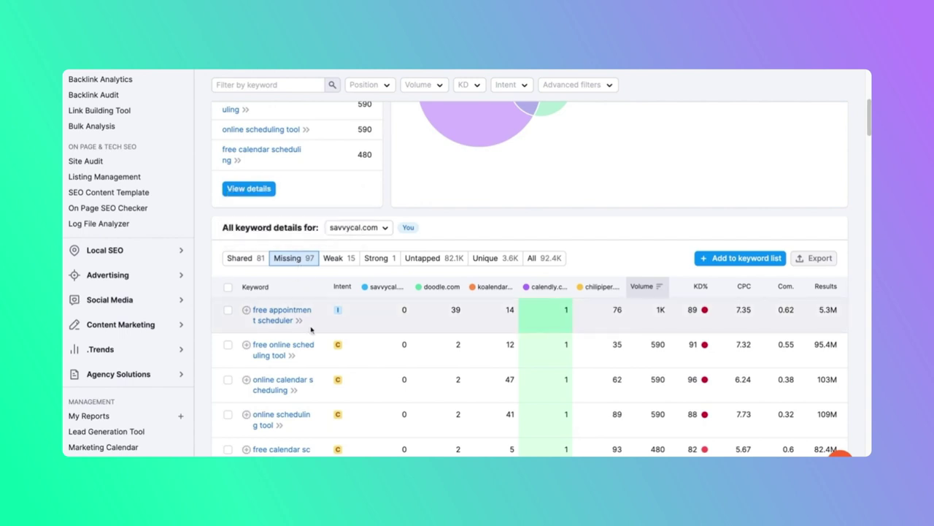
scroll(311, 330, down, 1)
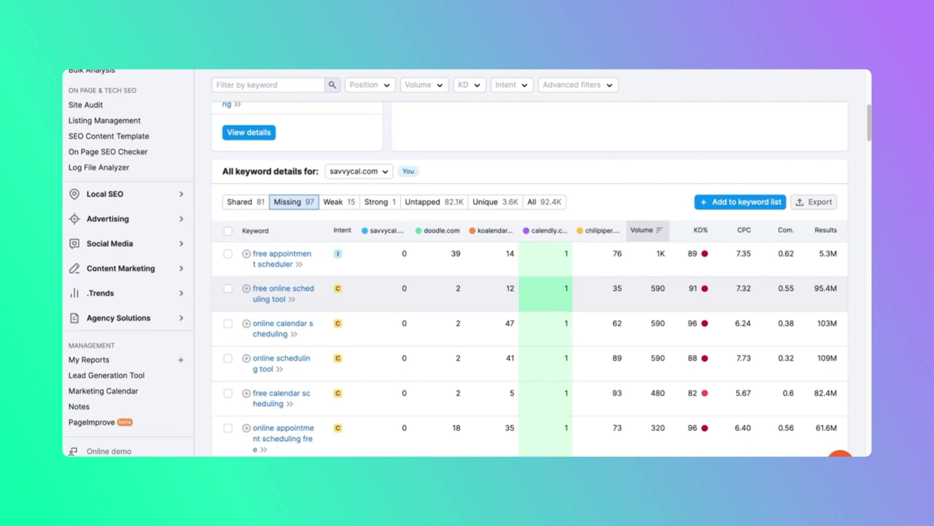
Step: Filter the Missing keywords to those containing 'free'
click(269, 84)
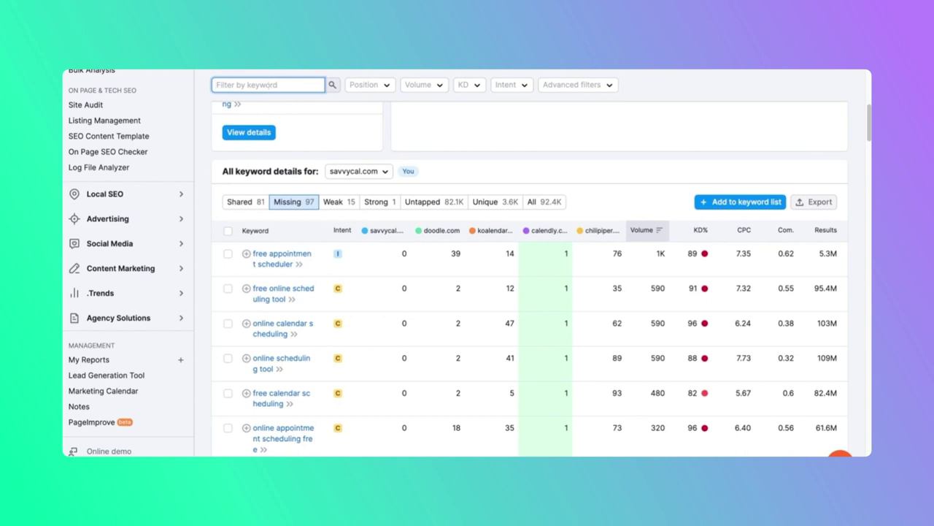
text(free)
key(Return)
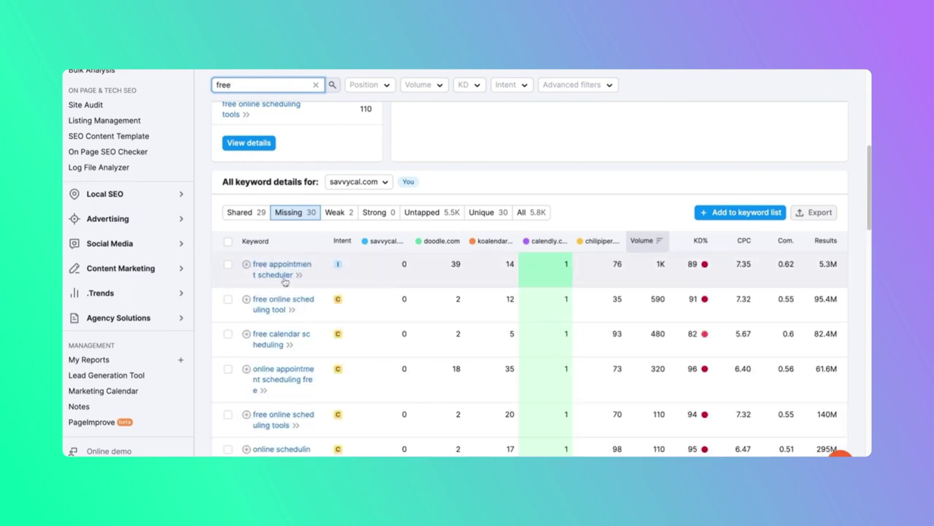
Step: Add all 30 filtered keywords to a new keyword list named 'savvycal', then deselect them
click(228, 241)
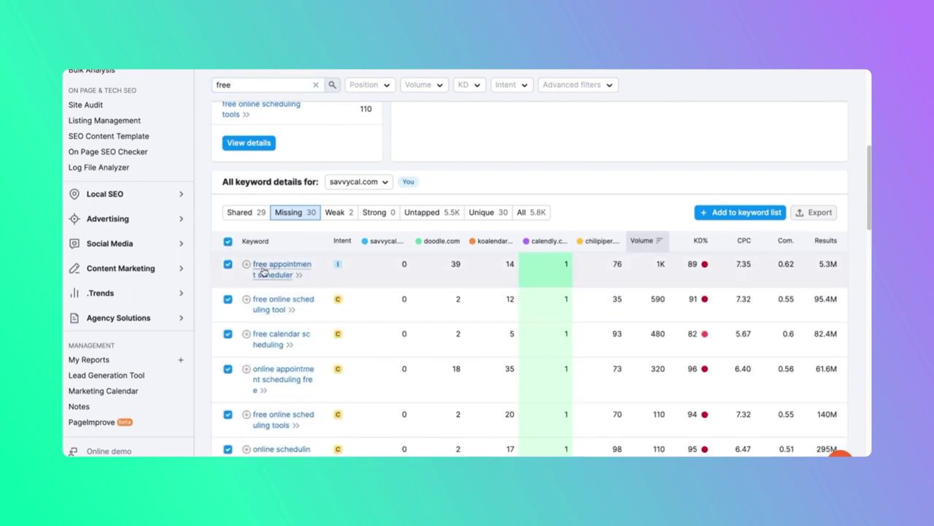
click(734, 215)
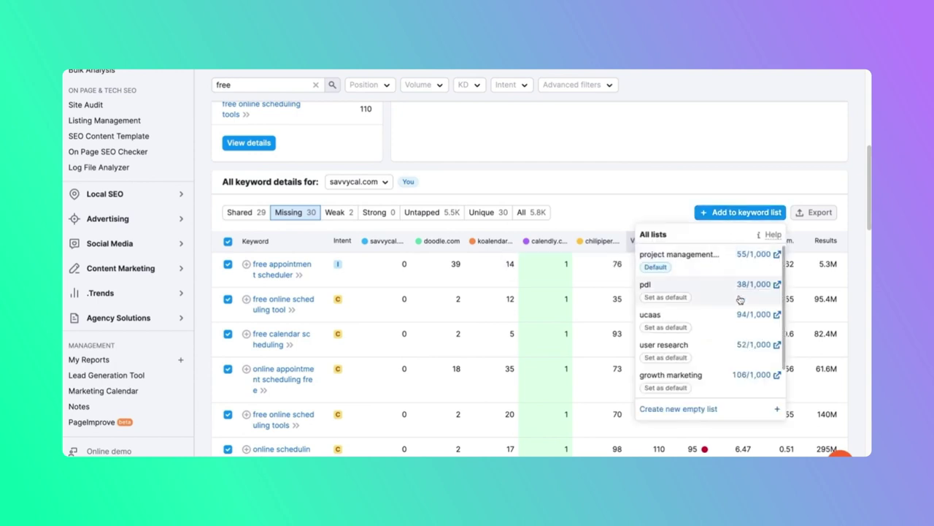
click(778, 413)
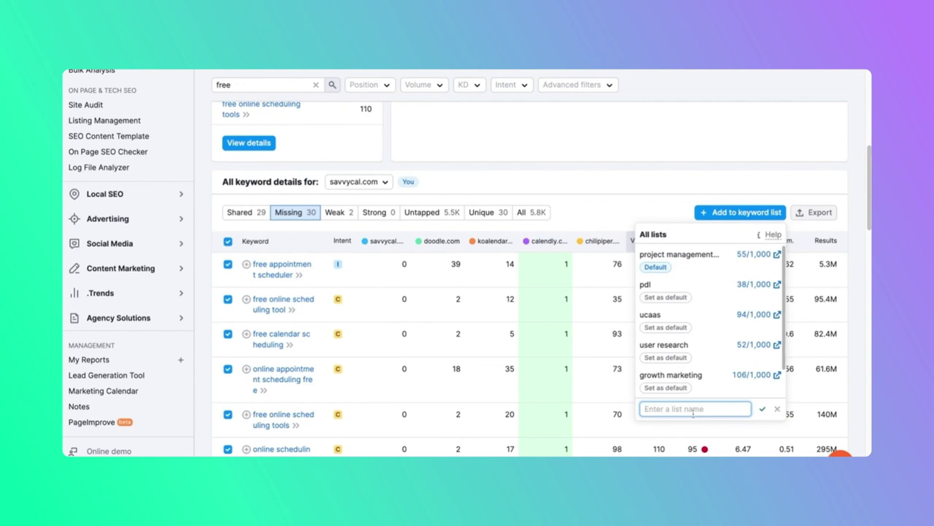
text(savvycal)
click(763, 413)
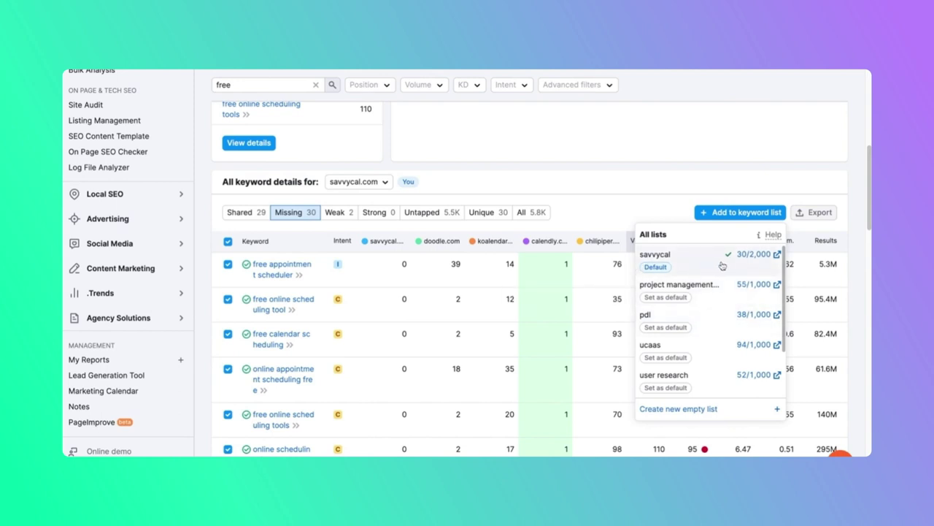
click(228, 241)
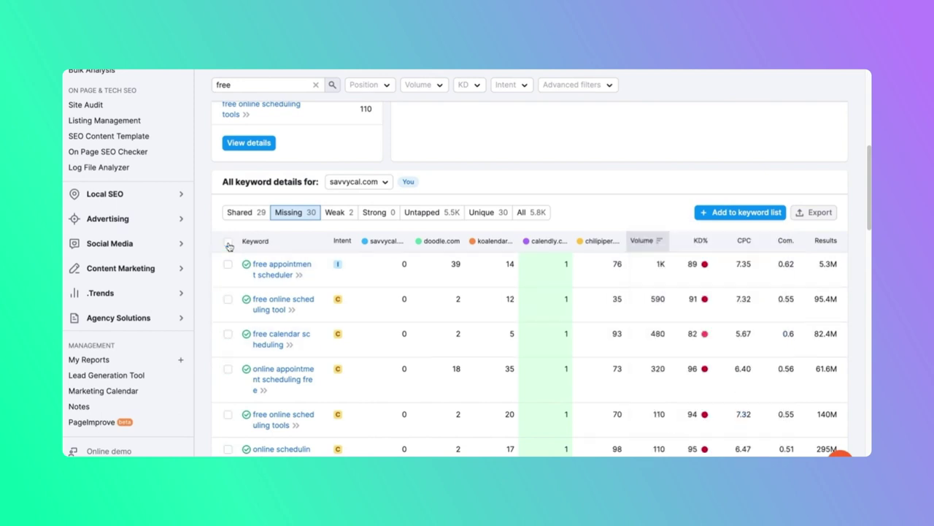
Step: Add the Missing keywords containing 'best' to the savvycal list, then clear the filter
double_click(233, 86)
text(best)
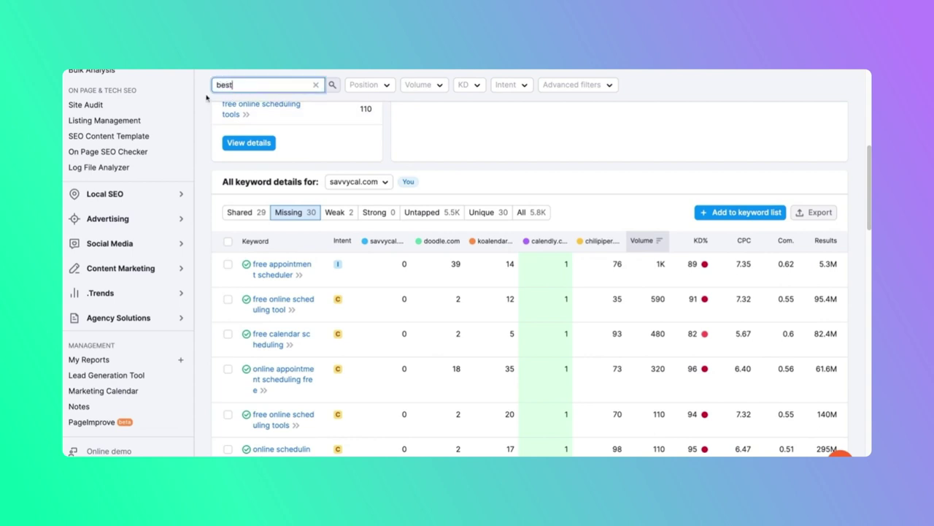
key(Return)
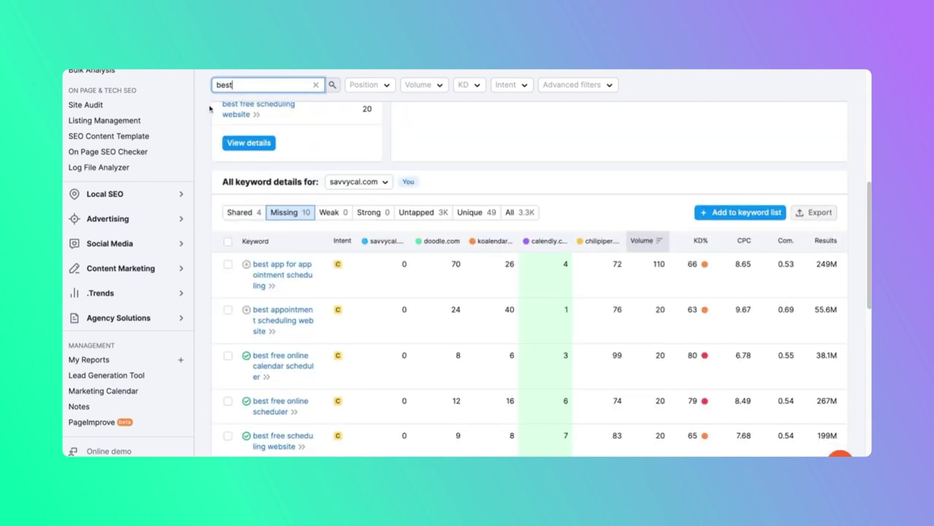
click(228, 242)
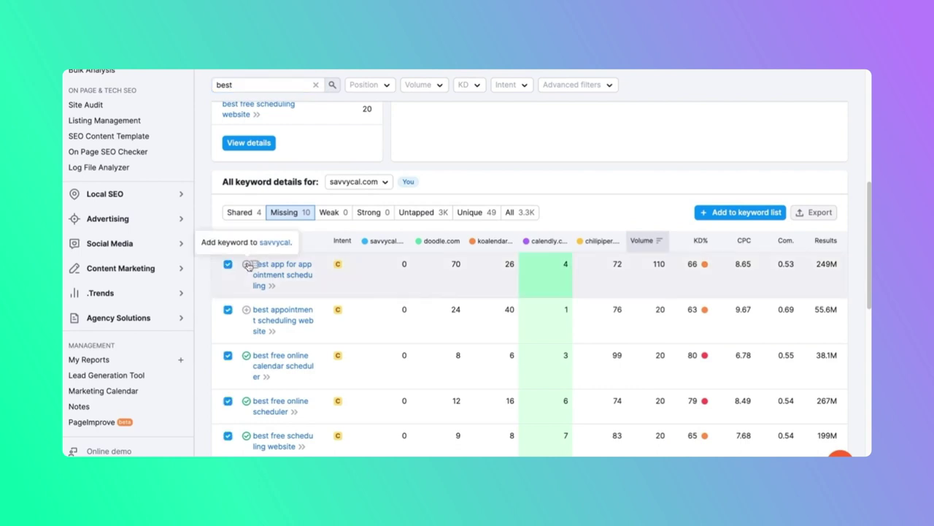
click(741, 212)
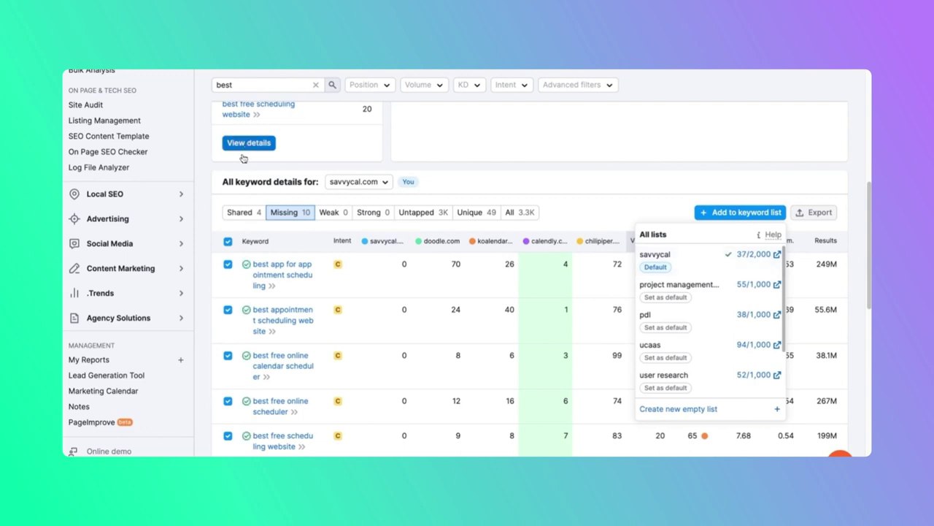
click(228, 241)
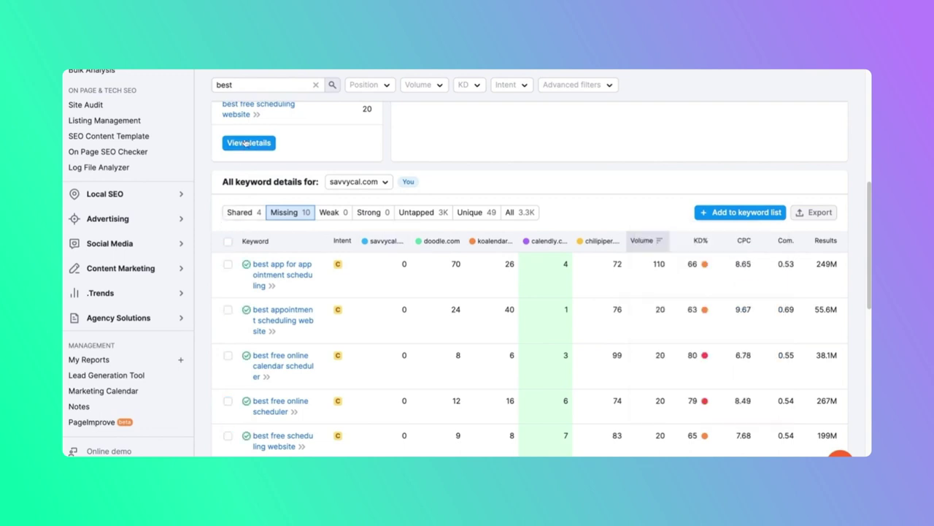
click(249, 86)
key(BackSpace)
key(BackSpace)
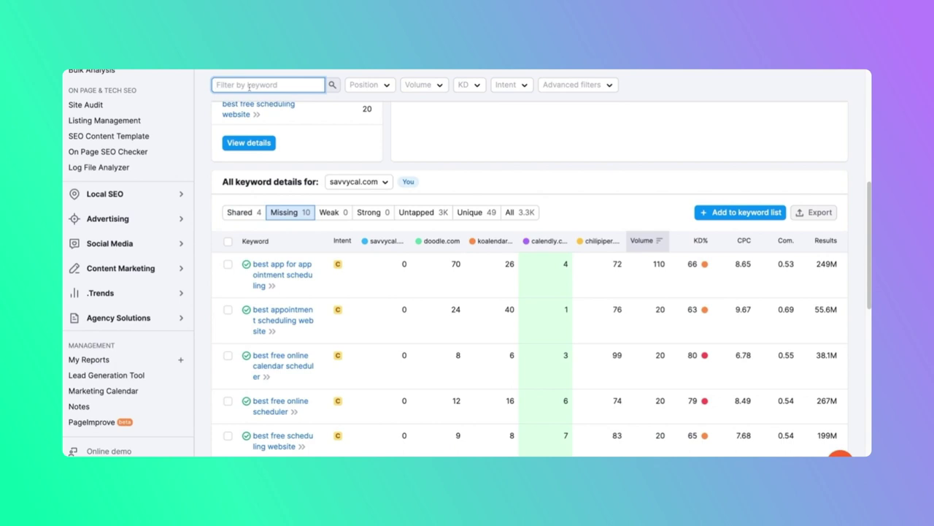
Step: Add Untapped keywords 'best productivity apps', 'best planner' and 'best shared calendar app' to savvycal
click(416, 212)
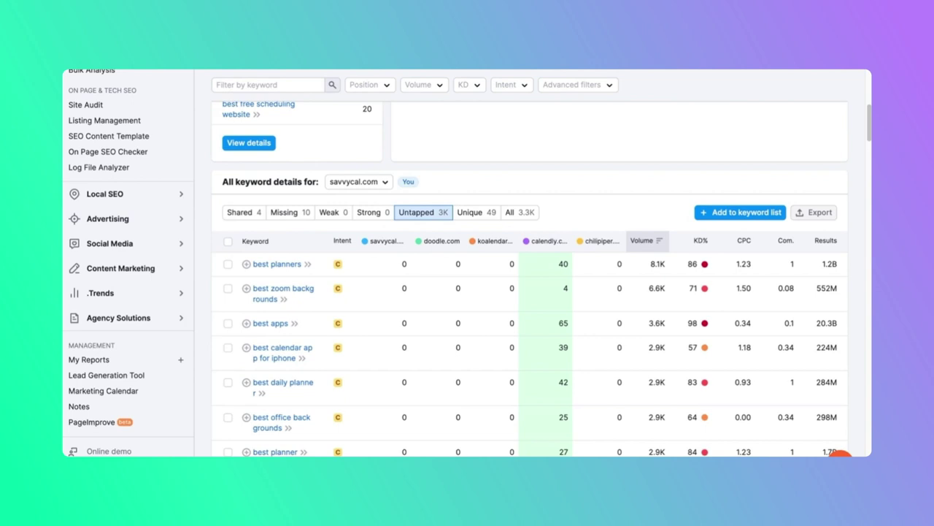
scroll(329, 328, down, 3)
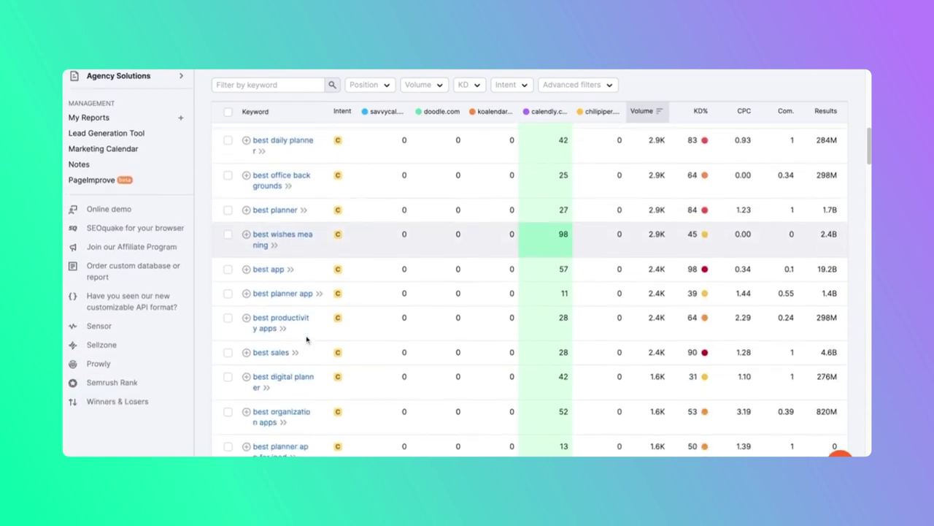
scroll(306, 337, down, 1)
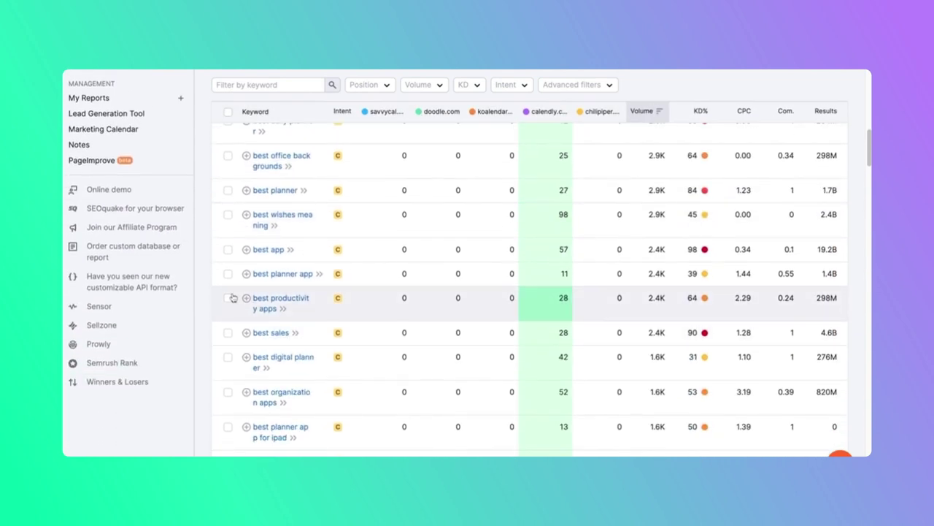
click(228, 298)
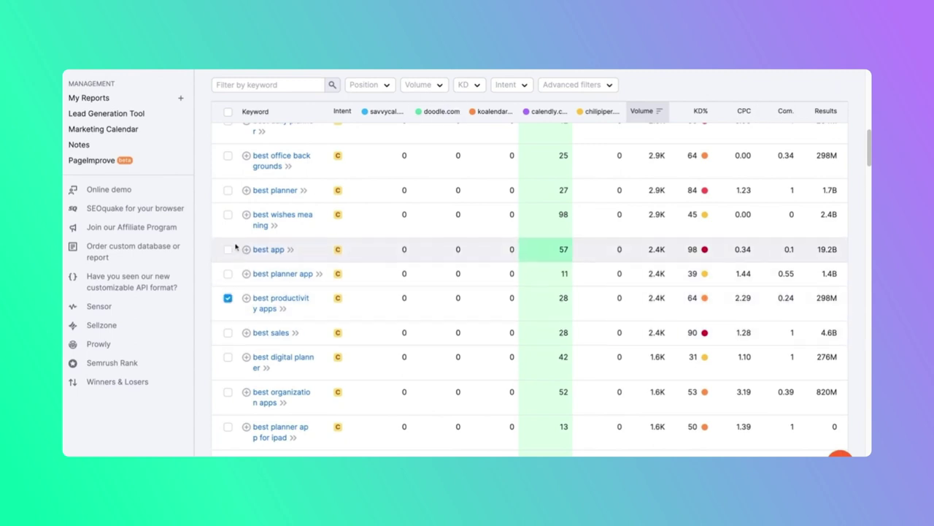
click(228, 190)
scroll(232, 278, down, 3)
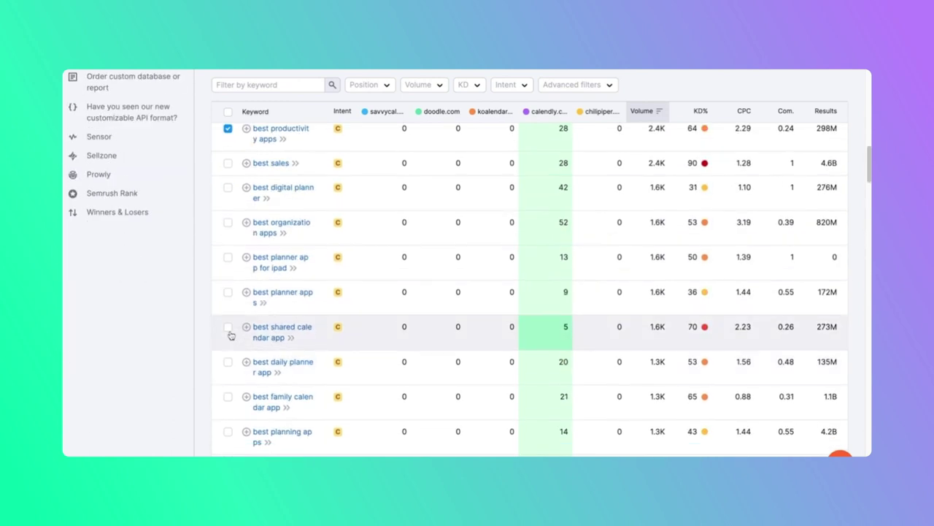
click(228, 328)
scroll(726, 182, up, 5)
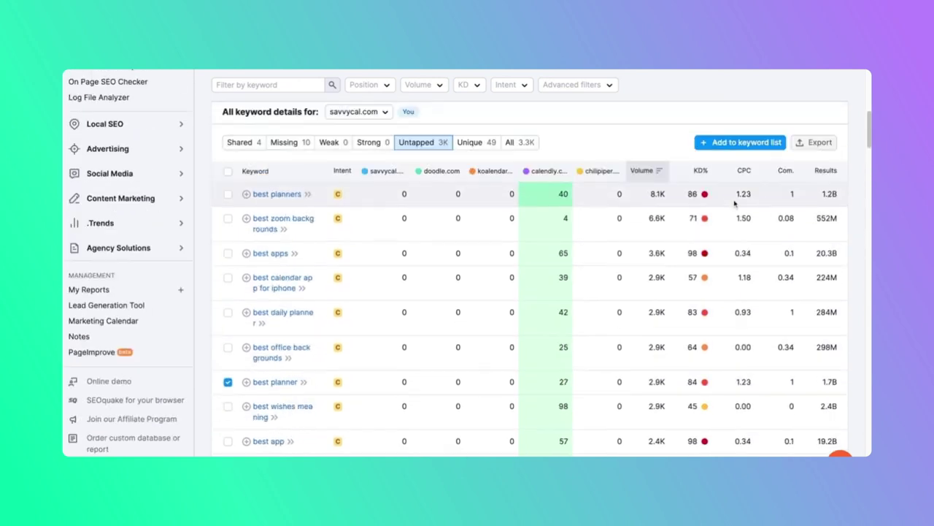
click(770, 146)
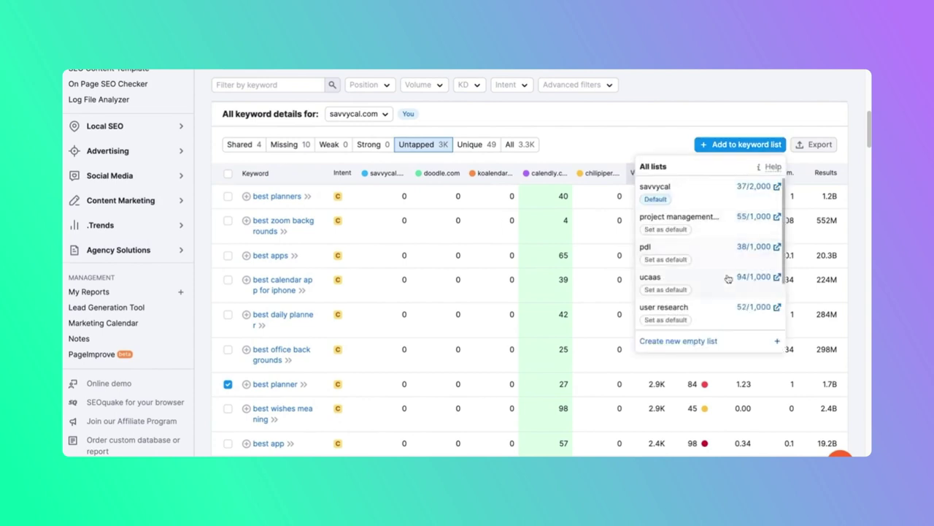
click(727, 198)
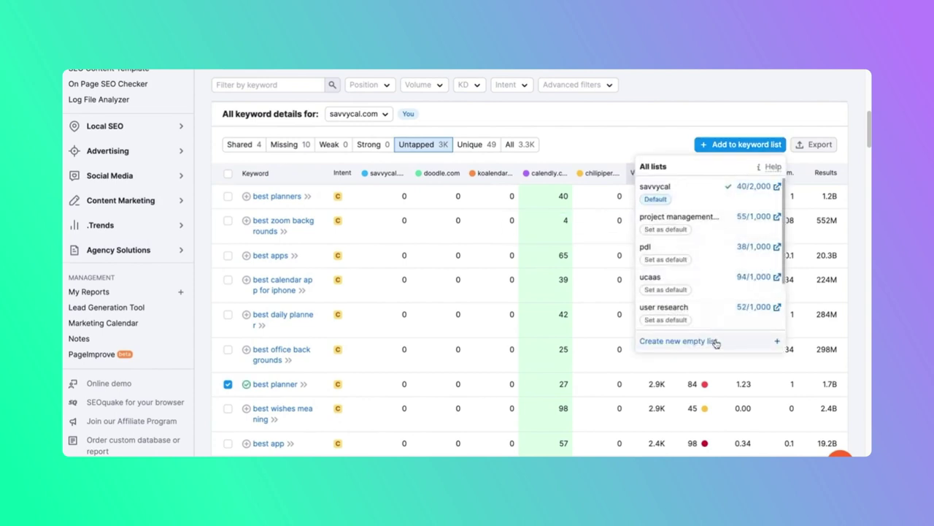
Step: Open the 40-keyword savvycal list in Keyword Manager and export it as XLSX
click(775, 188)
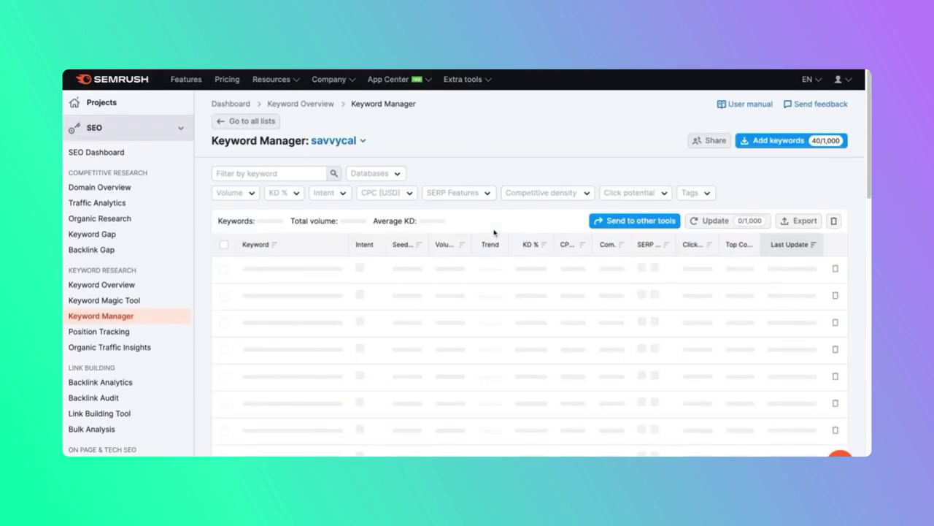
click(799, 221)
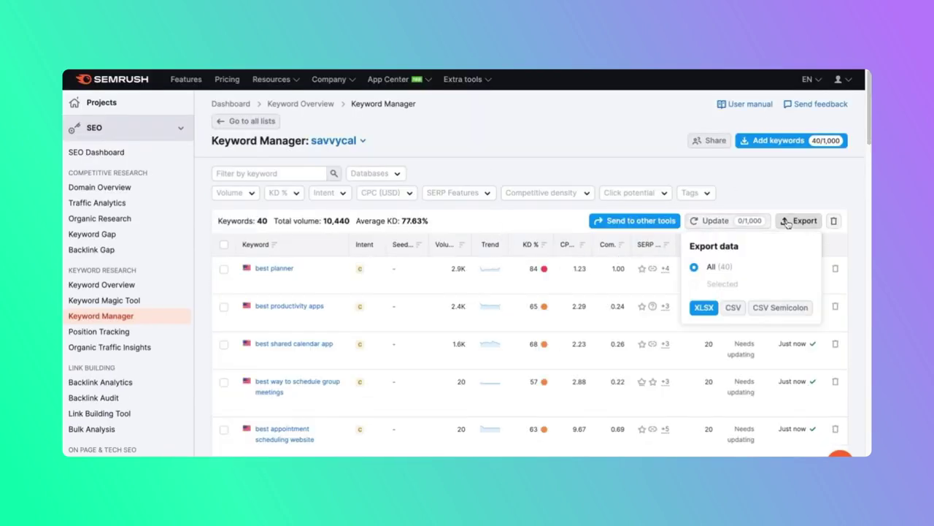
click(704, 307)
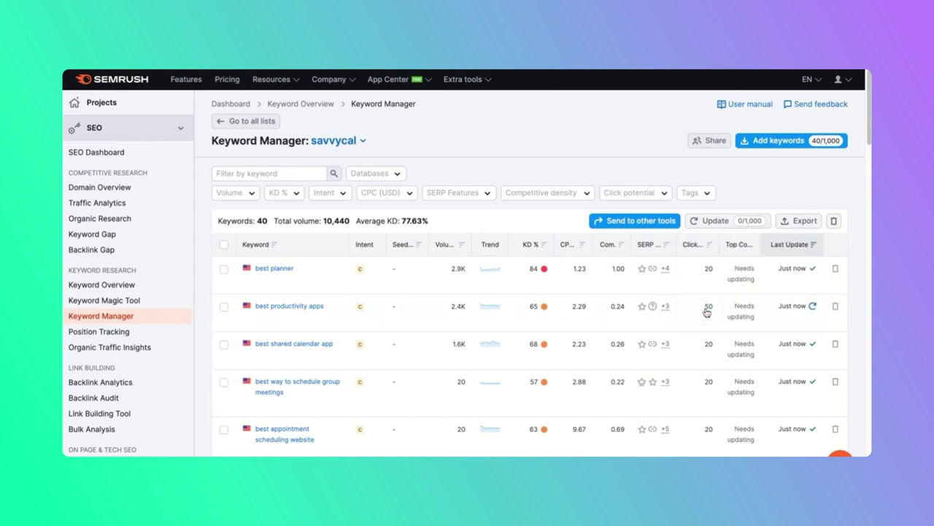